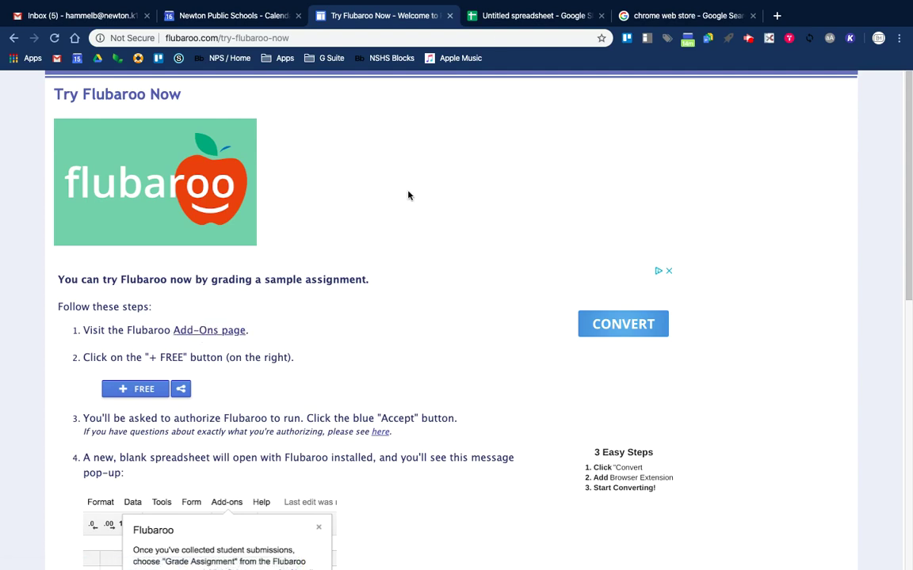
Open Get add-ons from the Add-ons menu in the Untitled spreadsheet
click(487, 15)
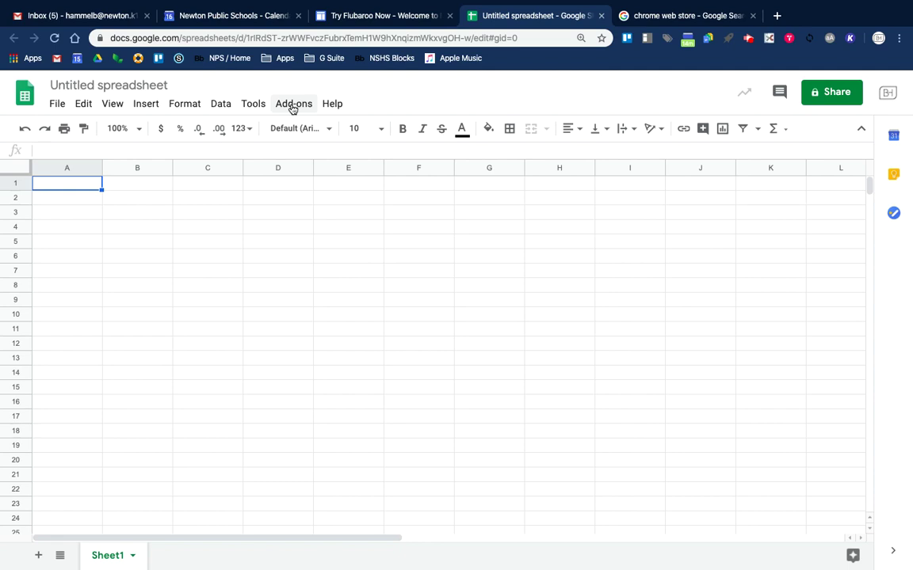
click(293, 106)
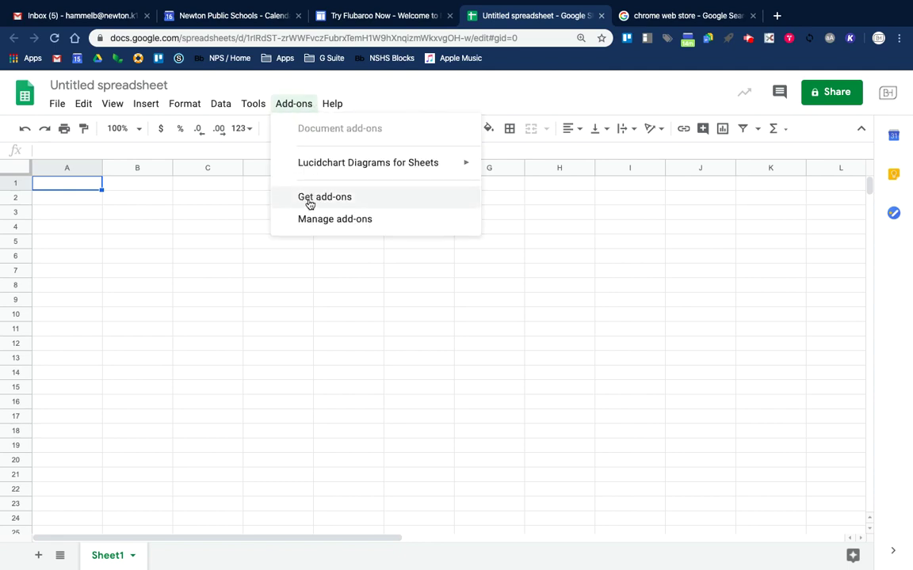
click(308, 203)
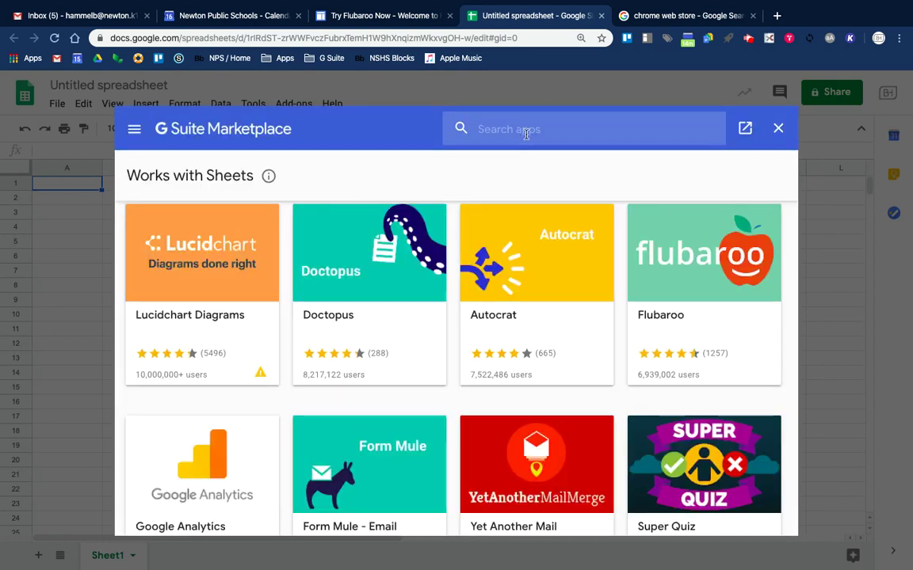
Search 'f' to find Flubaroo, view its unavailable listing, and close the Marketplace
click(528, 130)
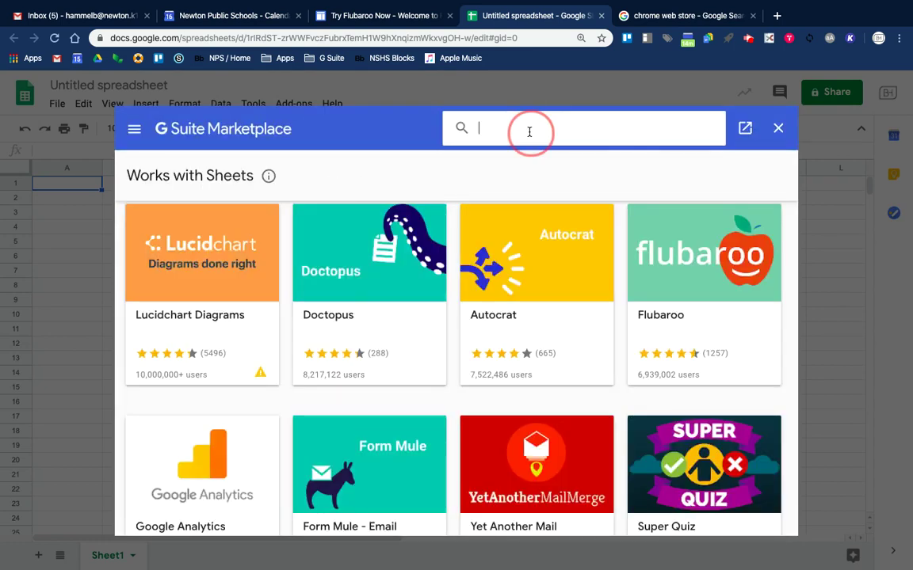
text(f)
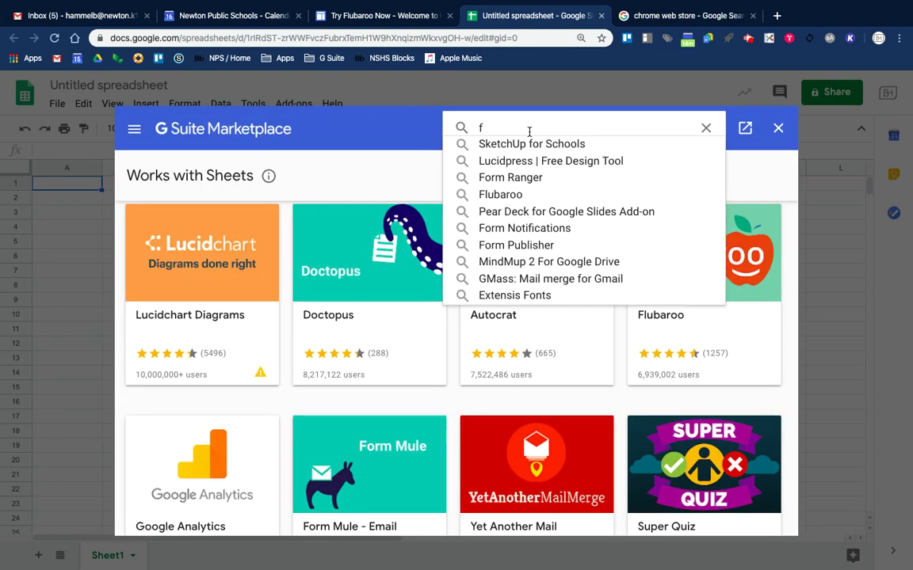
click(404, 158)
click(676, 258)
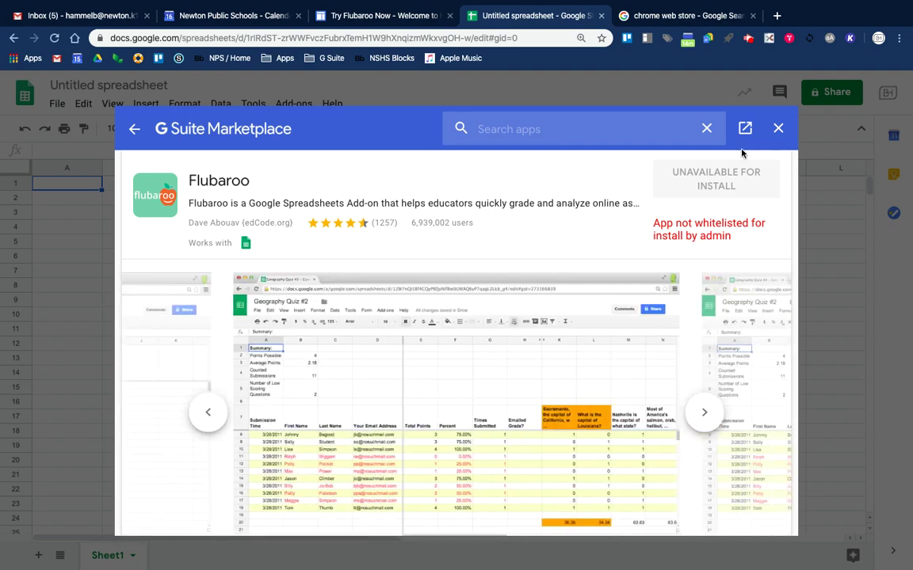
click(778, 129)
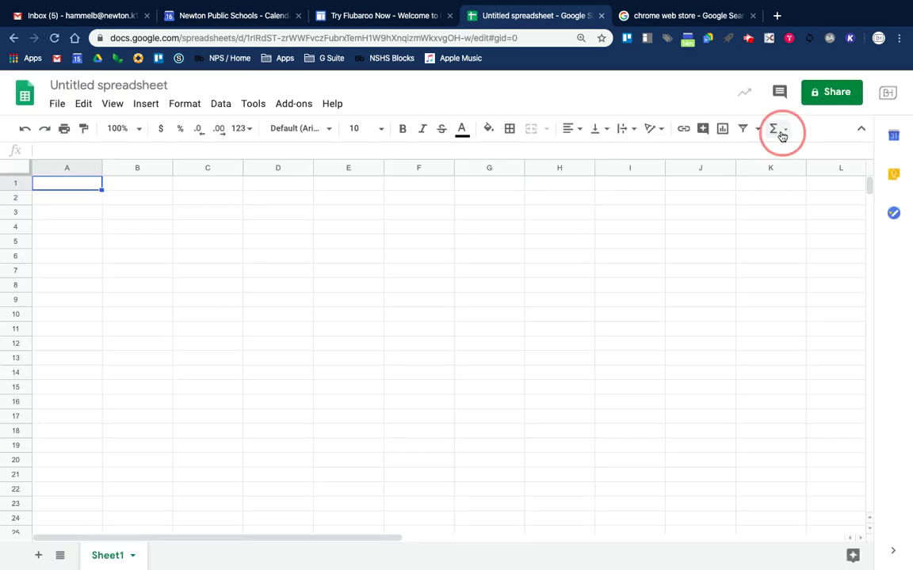
Follow step 1's 'Add-Ons page' link on Try Flubaroo Now to open Flubaroo's store listing
click(375, 16)
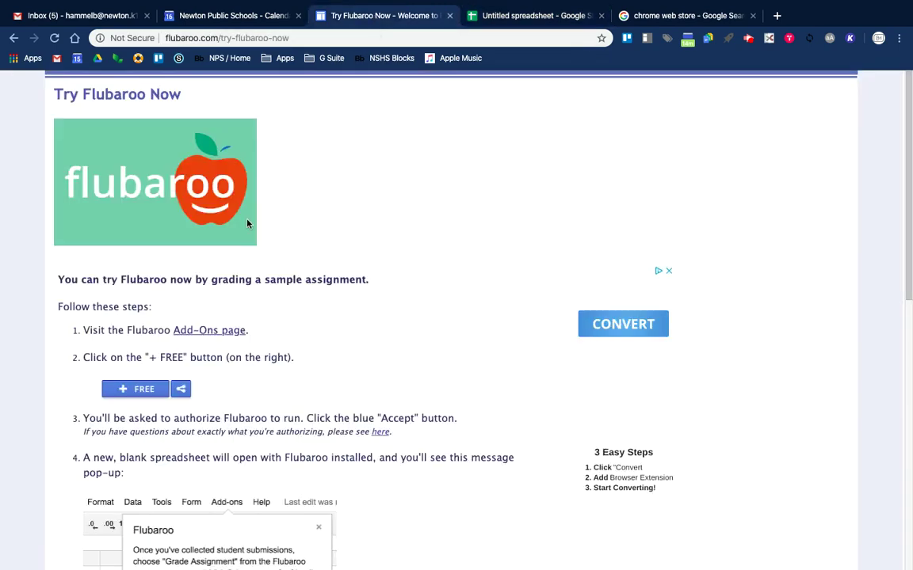
scroll(364, 239, down, 2)
scroll(364, 239, up, 2)
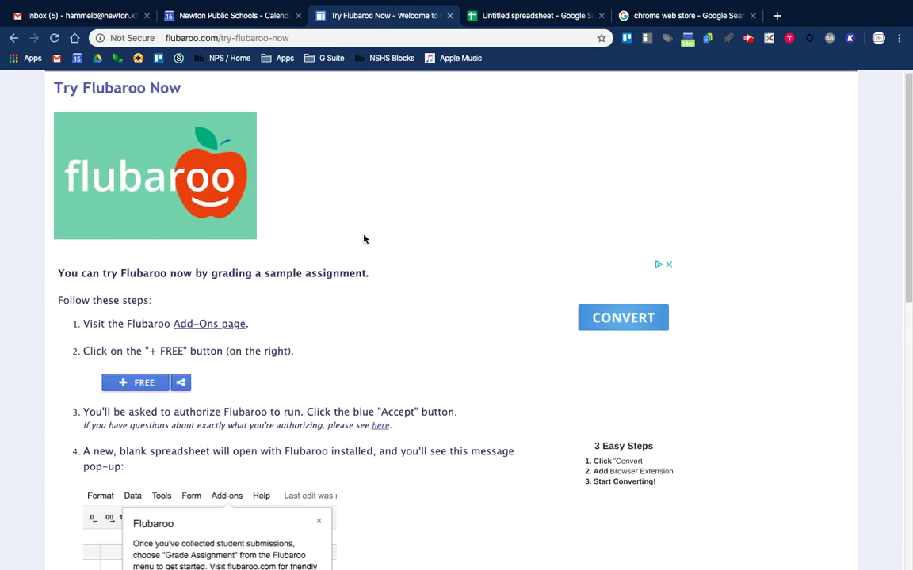
scroll(363, 240, down, 2)
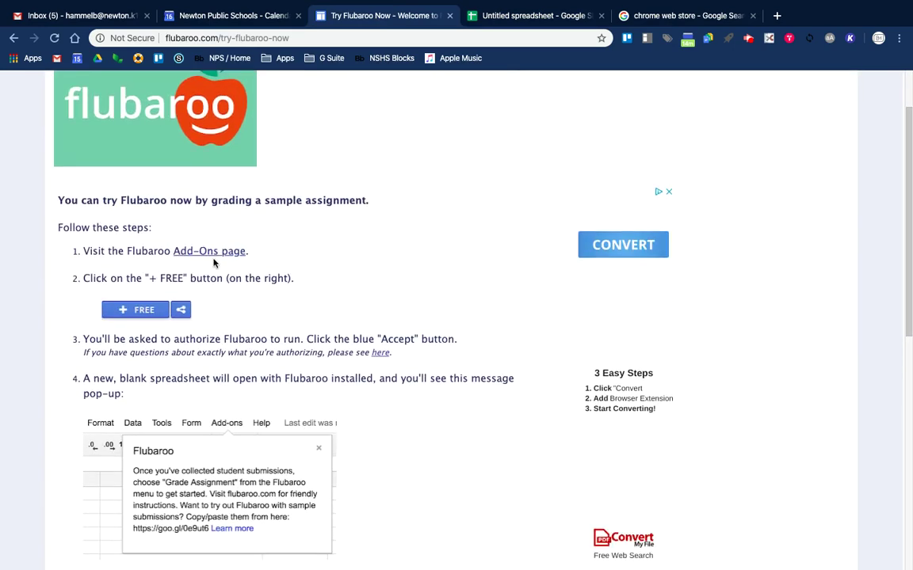
click(203, 254)
click(120, 251)
double_click(189, 252)
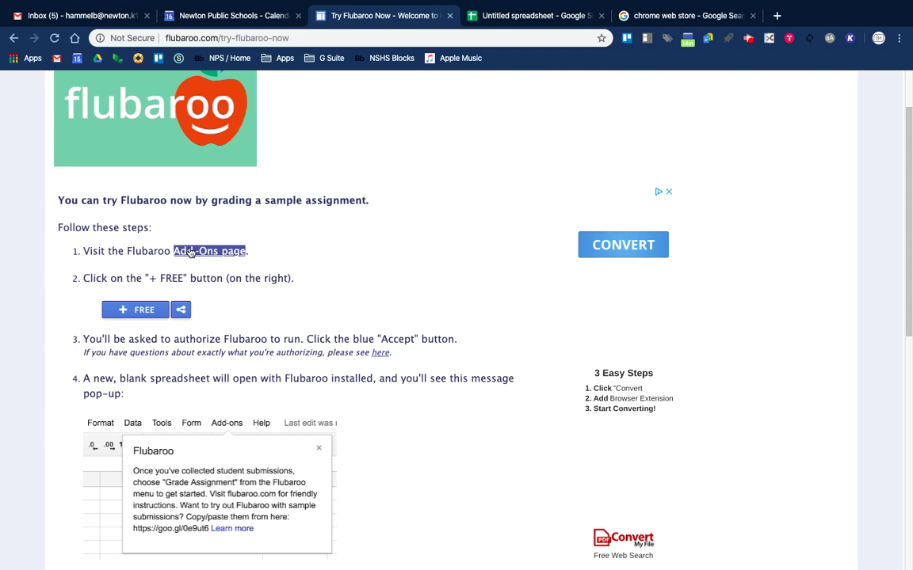
click(191, 252)
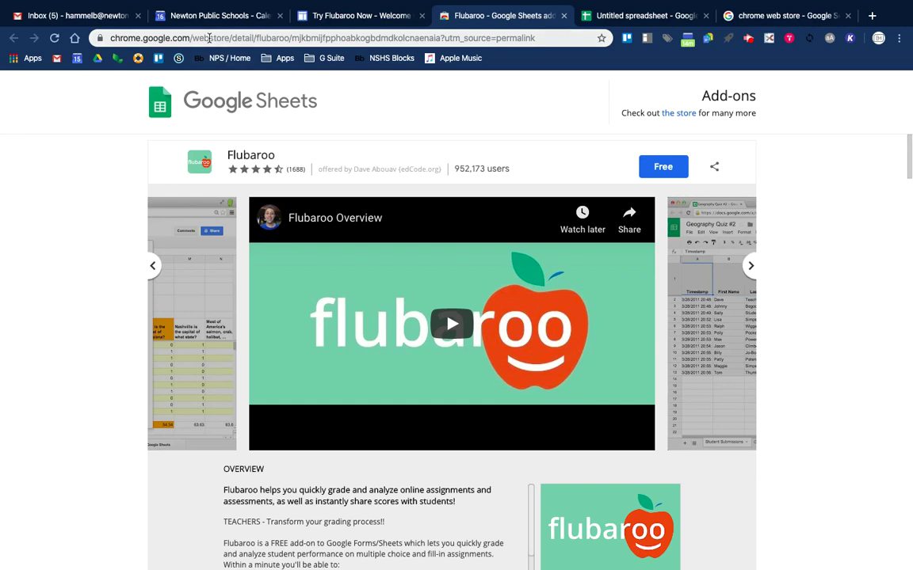
Go to the Chrome Web Store from the search results tab
click(209, 38)
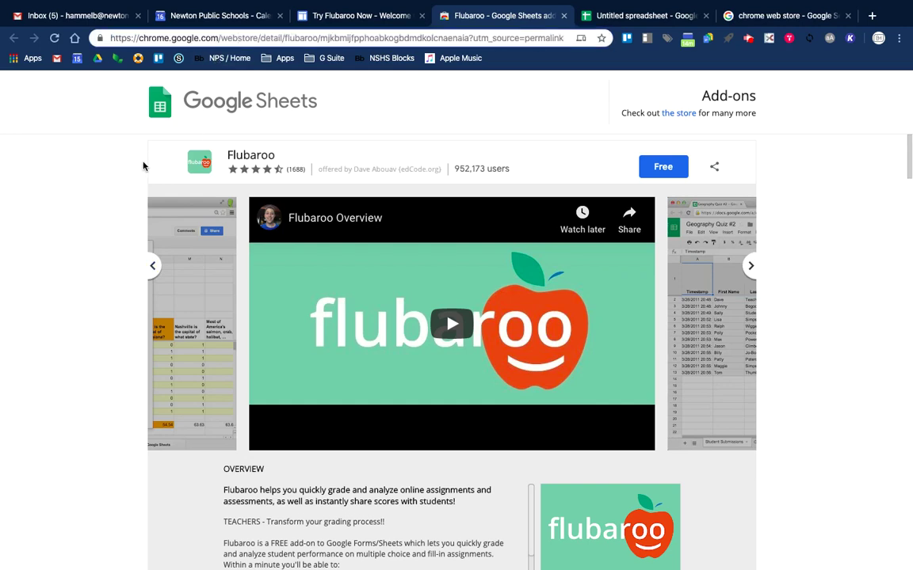
click(87, 168)
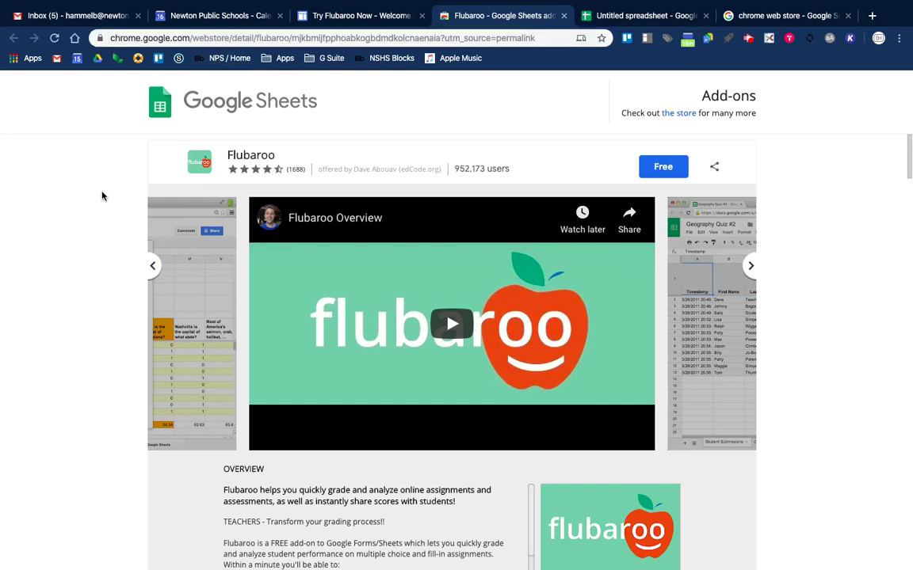
click(795, 17)
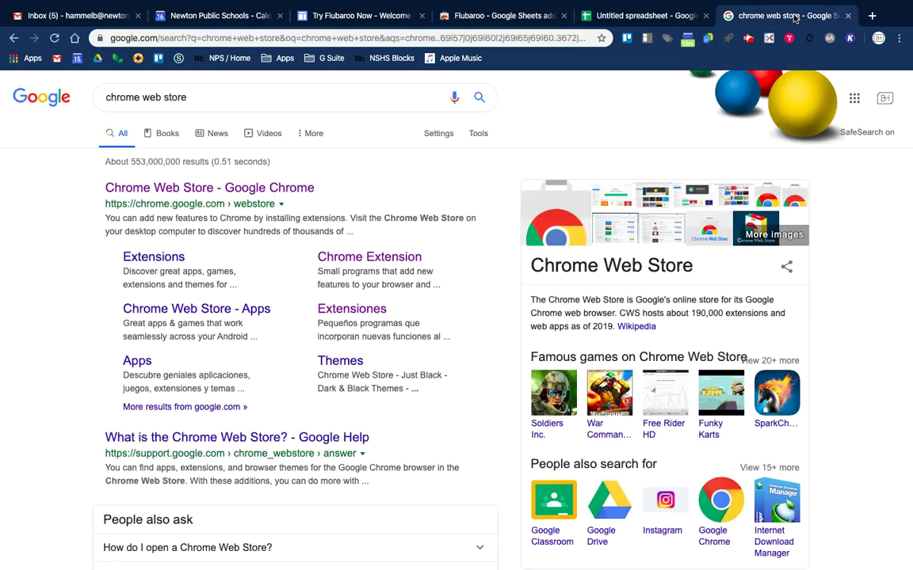
click(241, 187)
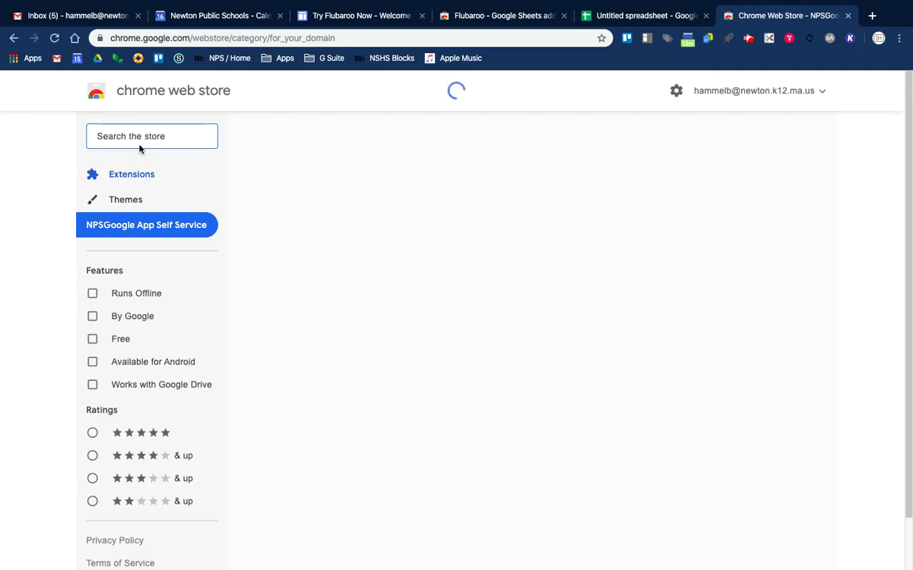
Search the store for 'flubaroo', then return to the Flubaroo Google Sheets add-on tab
text(fly)
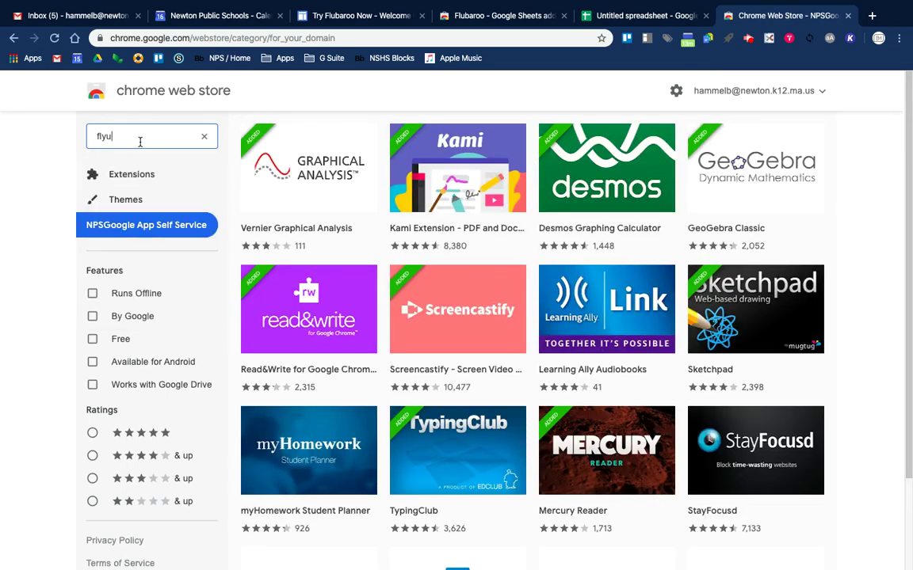
key(BackSpace)
text(ubaroo)
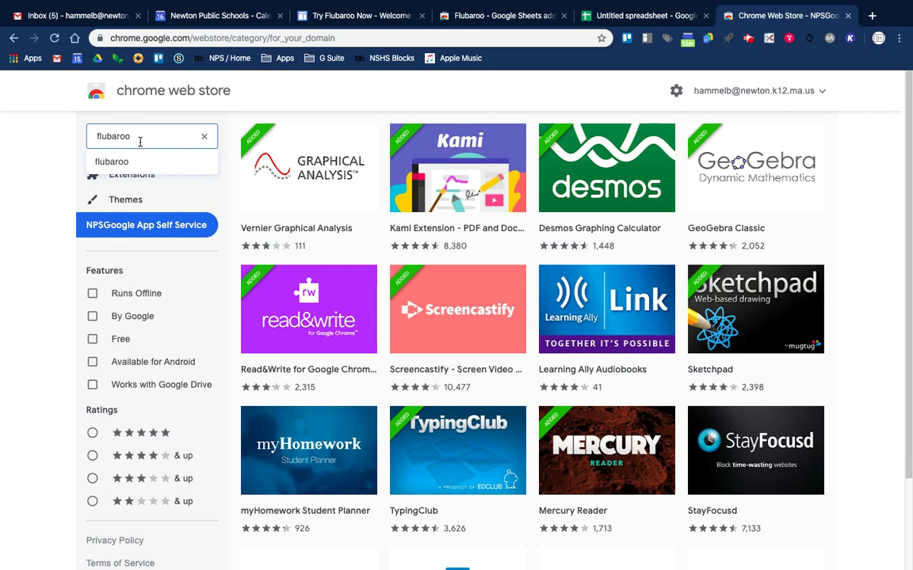
key(Return)
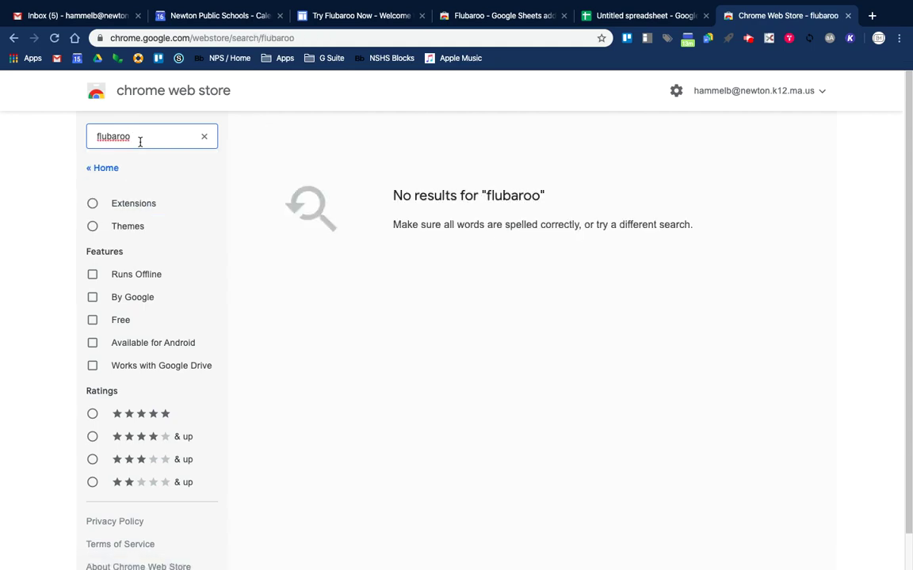
click(493, 15)
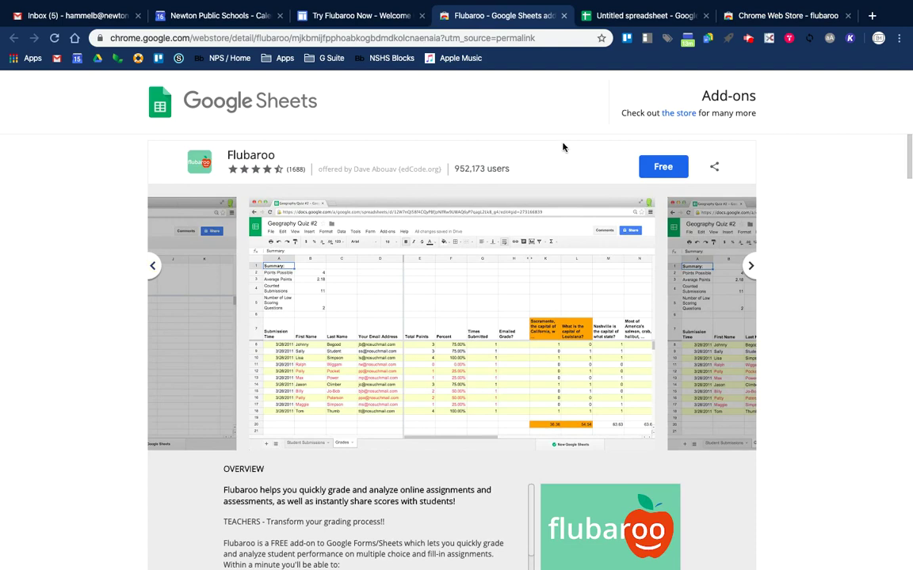
Install the free Flubaroo add-on, choose the school account, and allow it account access
click(662, 168)
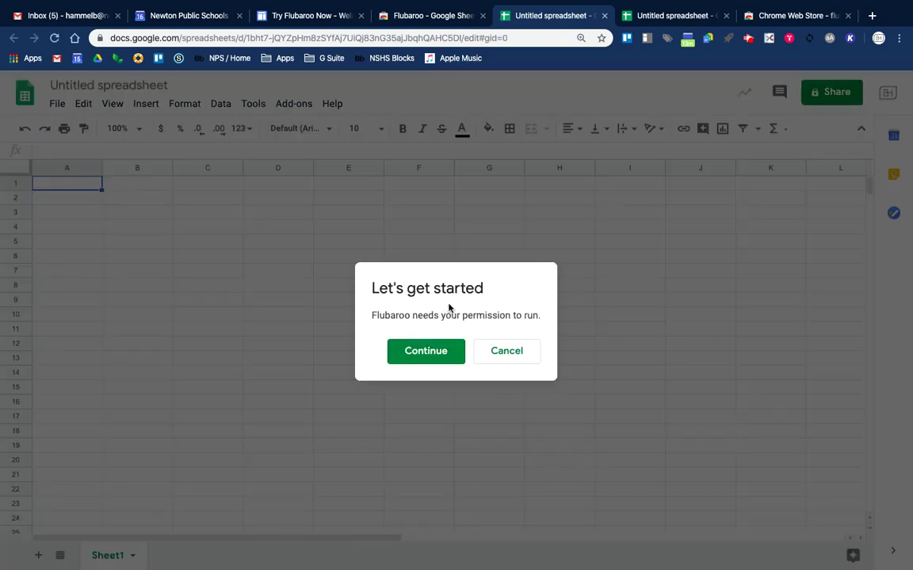
click(427, 353)
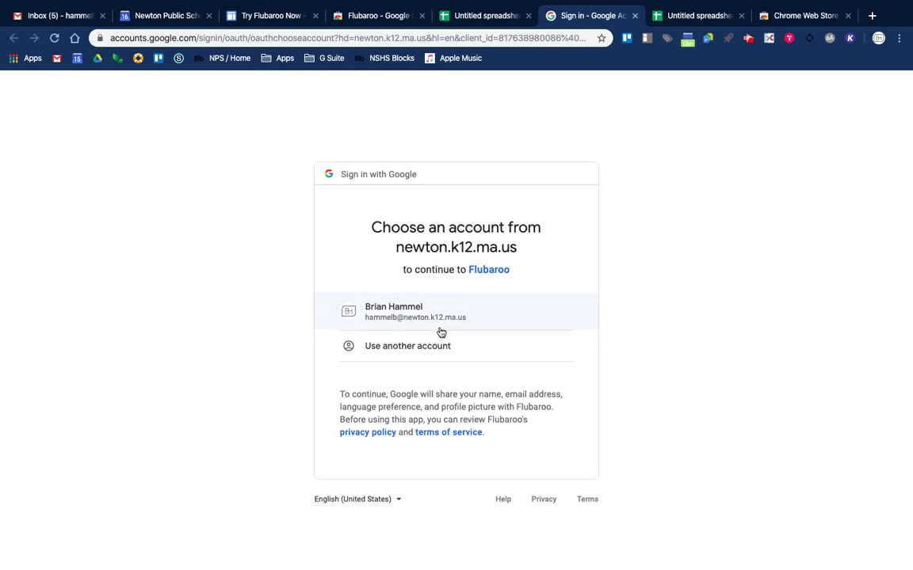
click(422, 310)
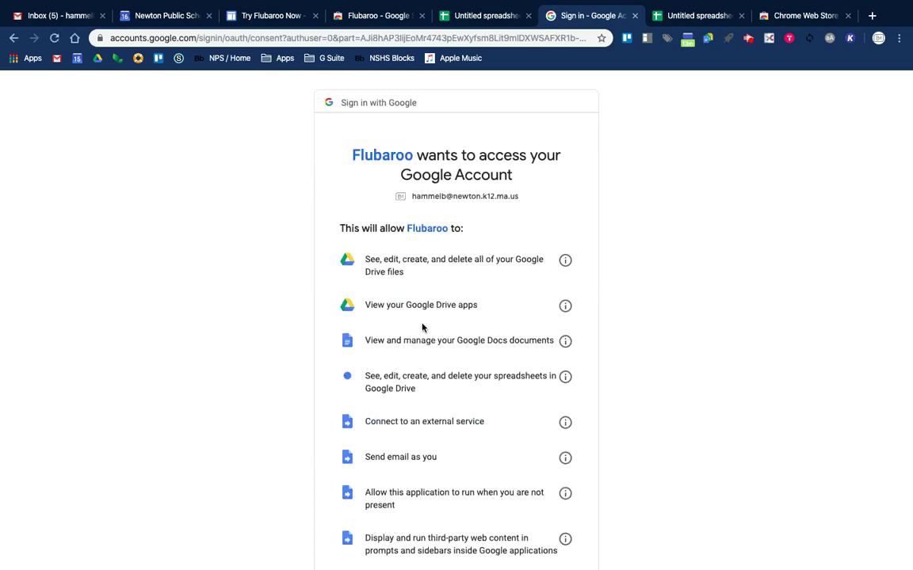
scroll(423, 327, down, 3)
scroll(423, 327, down, 1)
click(544, 522)
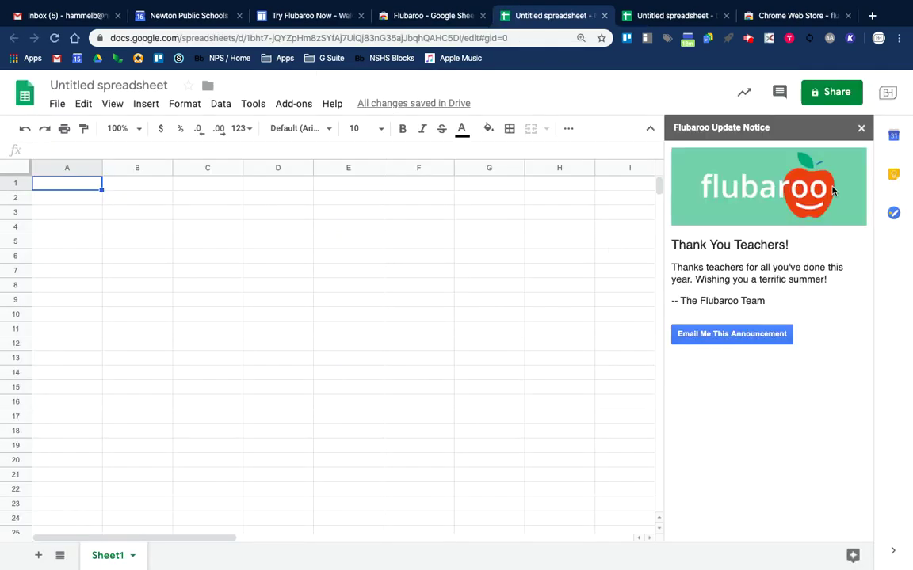
Close the Flubaroo update notice and open Flubaroo's listing via Add-ons > Get add-ons
click(860, 127)
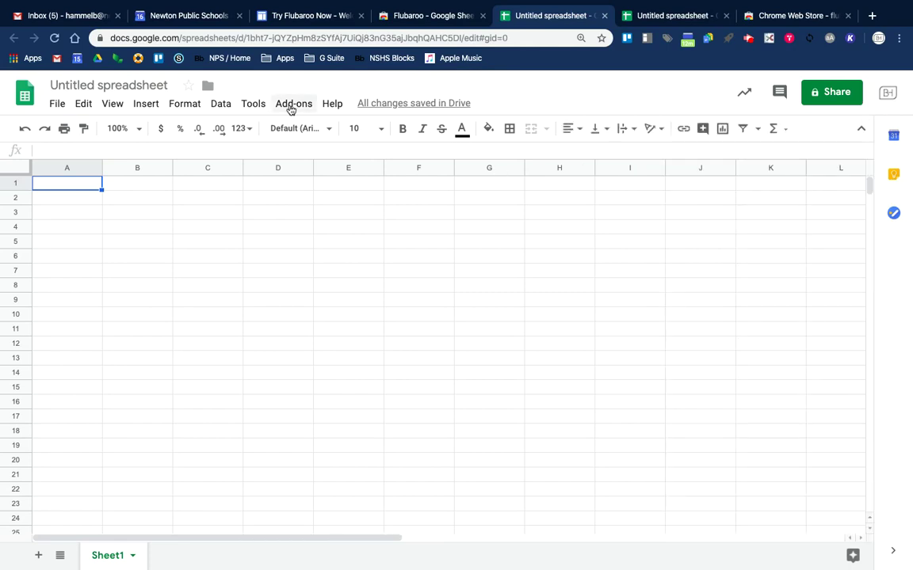
click(291, 109)
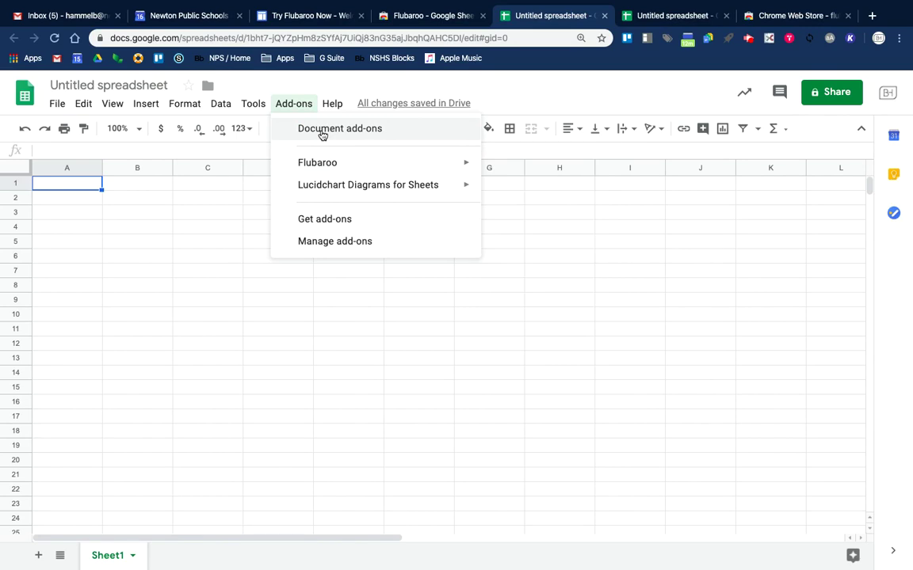
click(317, 221)
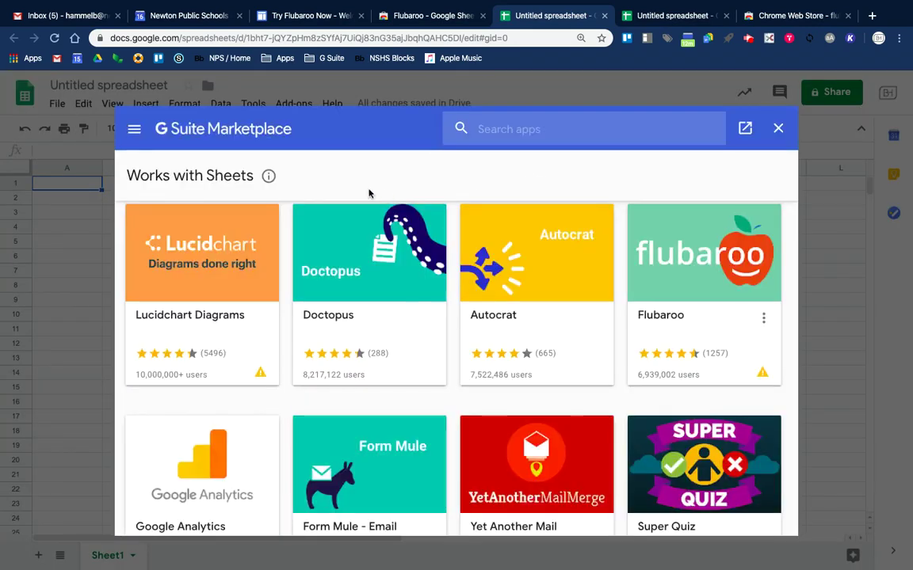
click(676, 271)
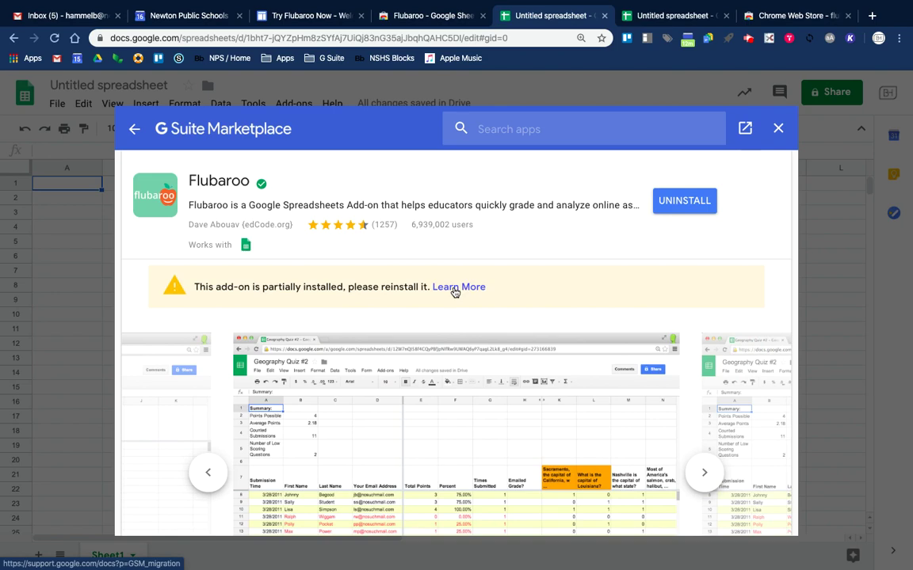
Open Learn More on the partial-install warning and read the Important note about G Suite Marketplace
click(454, 290)
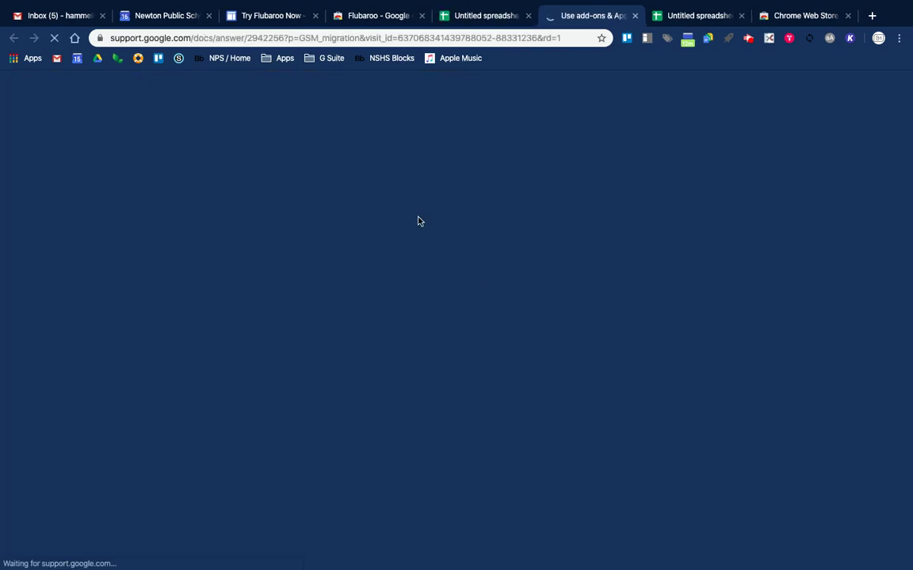
scroll(309, 361, down, 3)
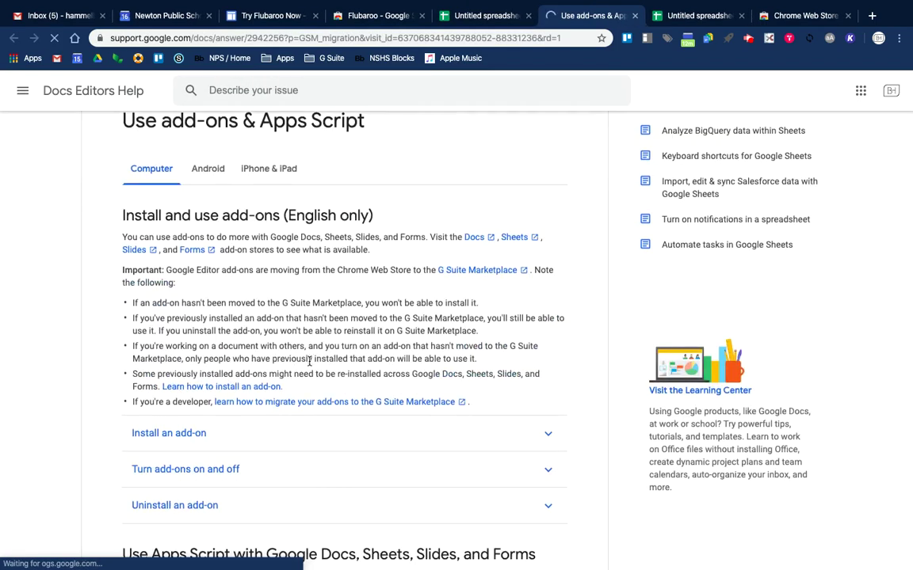
scroll(309, 361, up, 2)
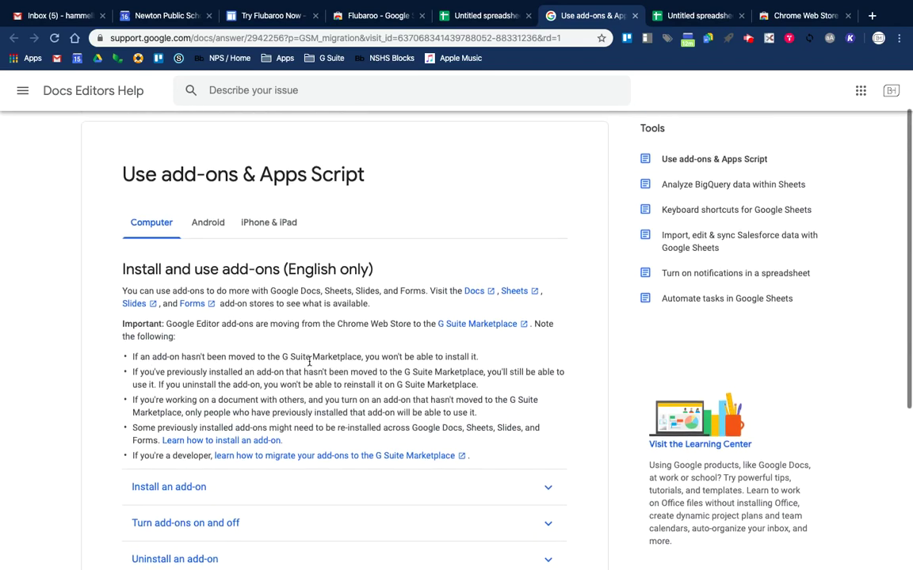
scroll(309, 361, down, 1)
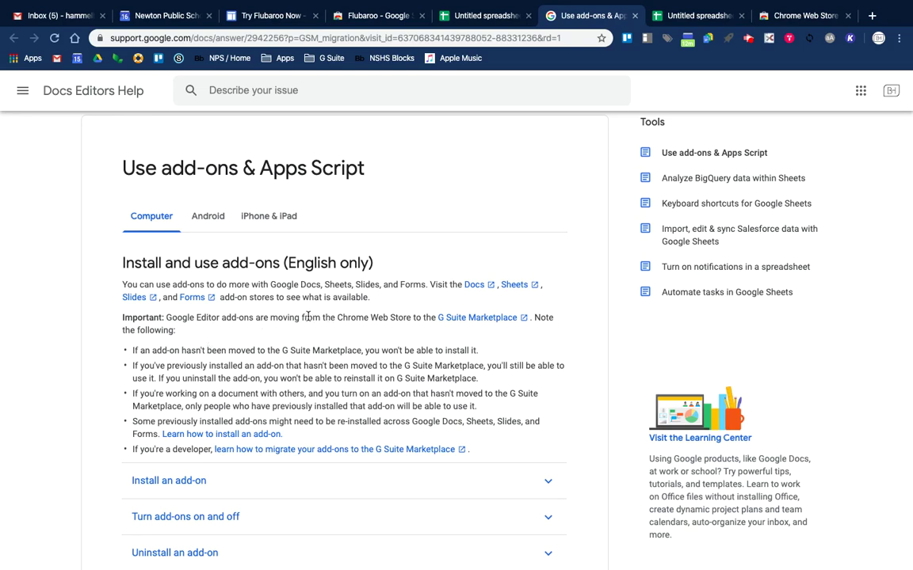
drag(302, 317, 511, 320)
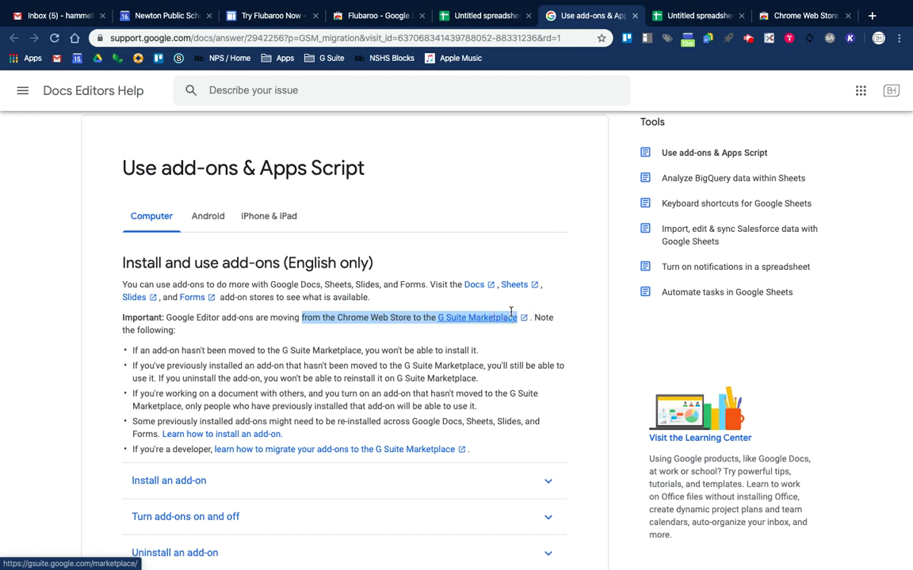
click(235, 381)
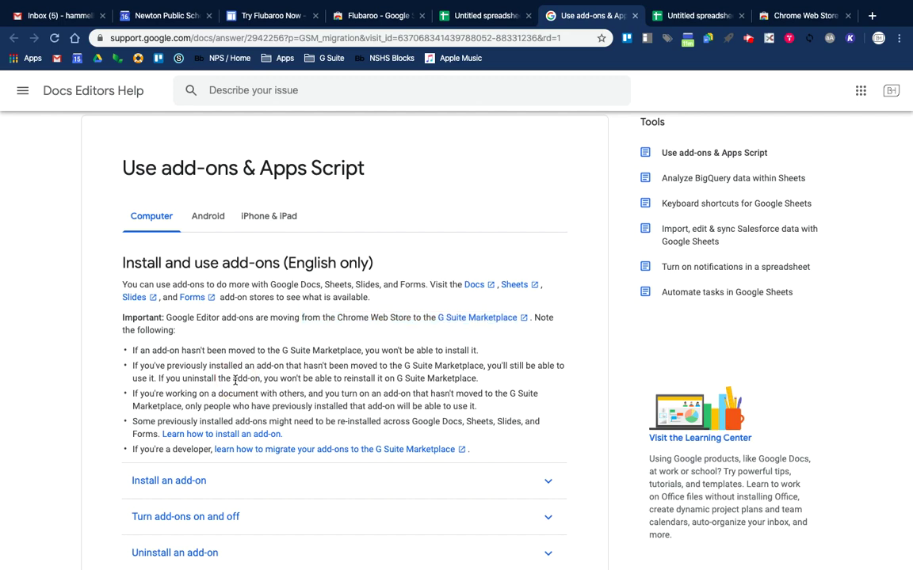